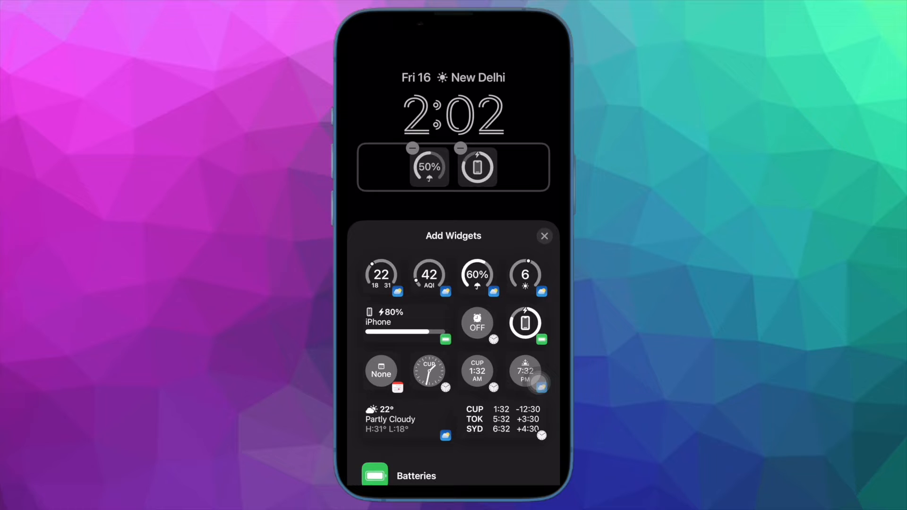
Dismiss the too-many-widgets alert, add a wide widget to the Lock Screen row, and finish
{"action": "left_click", "coordinate": [540, 385]}
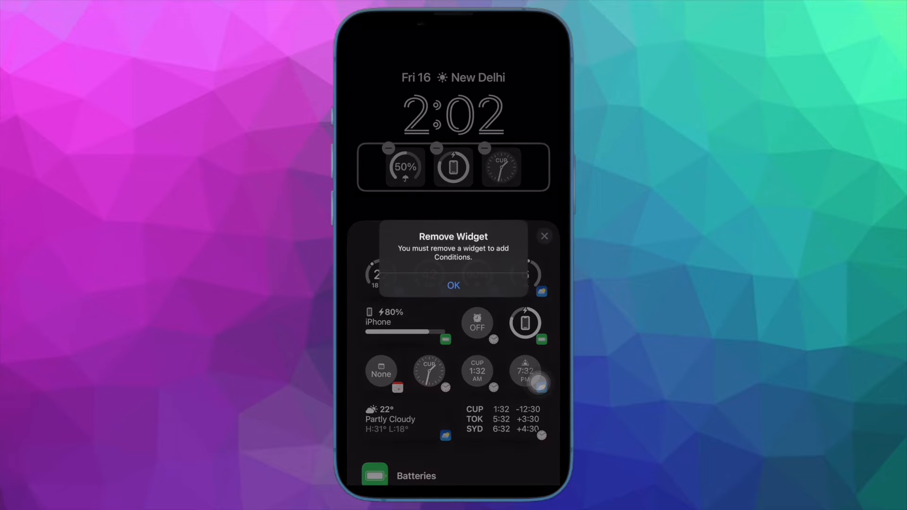
{"action": "left_click", "coordinate": [453, 286]}
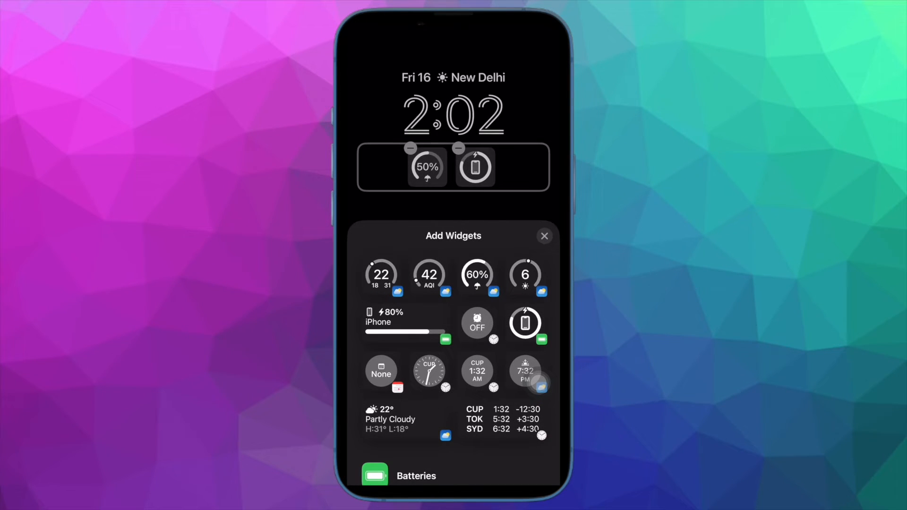
{"action": "left_click", "coordinate": [404, 323]}
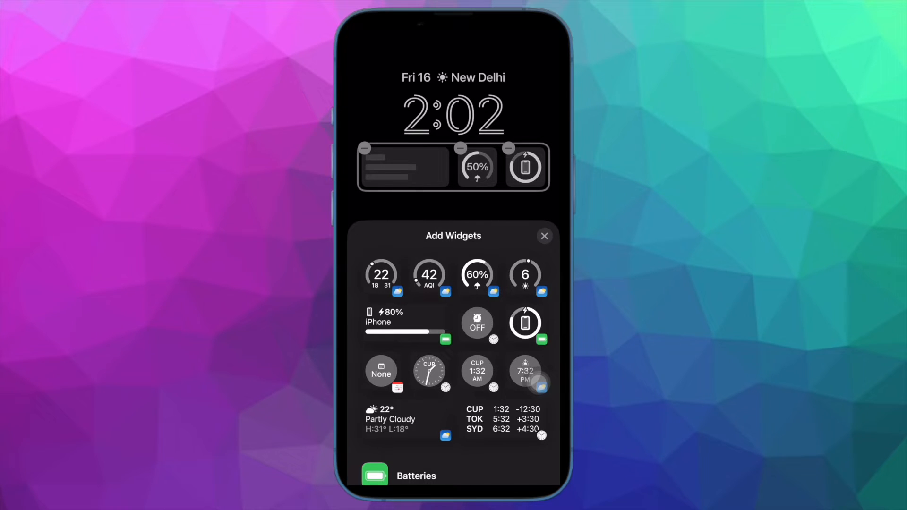
{"action": "left_click", "coordinate": [545, 236]}
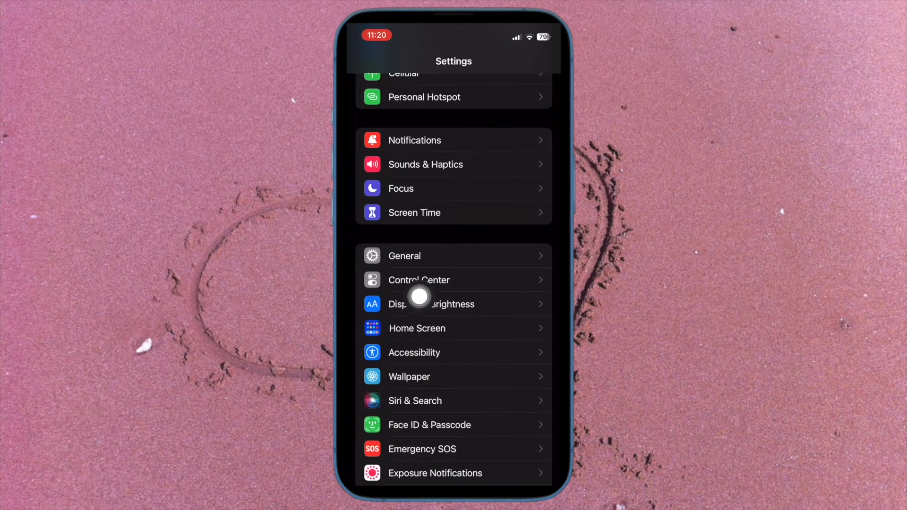
Go into the Control Center settings page
{"action": "left_click", "coordinate": [418, 290]}
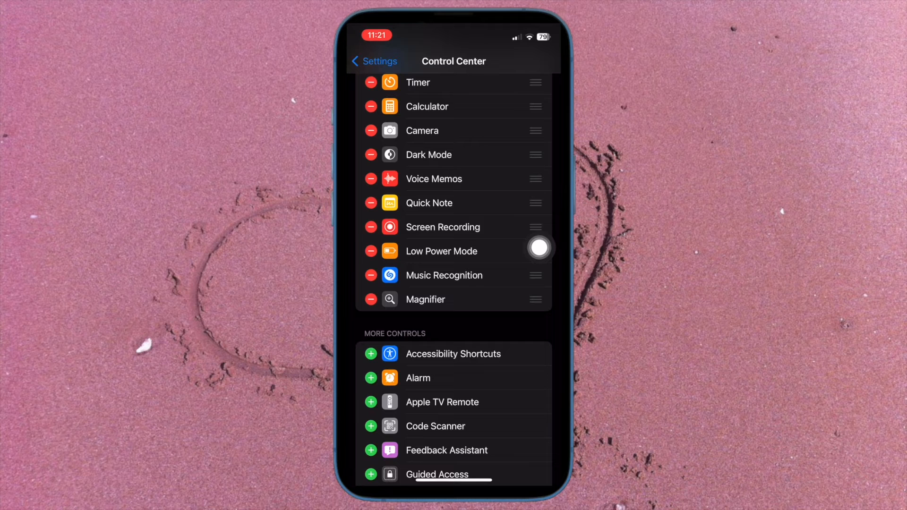
{"action": "scroll", "coordinate": [539, 247], "scroll_direction": "right", "scroll_amount": 2}
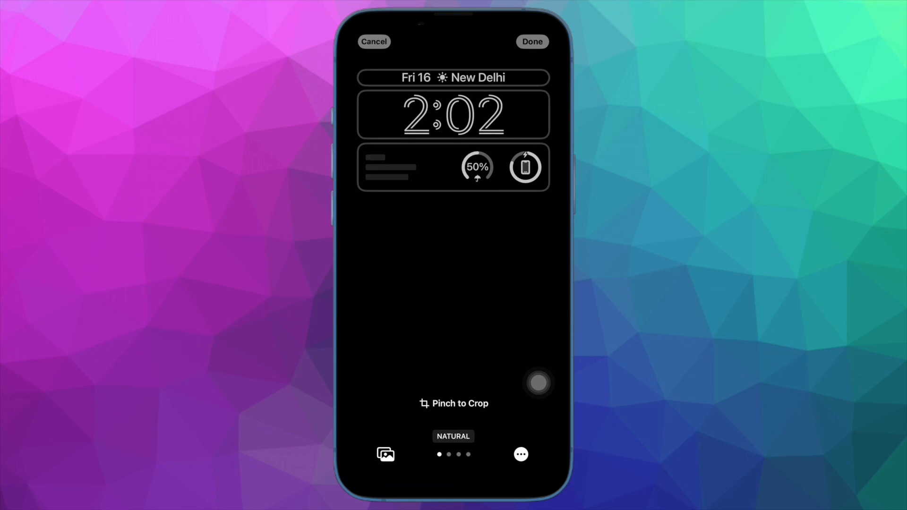
Check the extra wallpaper options and close the Depth Effect popup
{"action": "left_click", "coordinate": [521, 454]}
{"action": "left_click", "coordinate": [539, 383]}
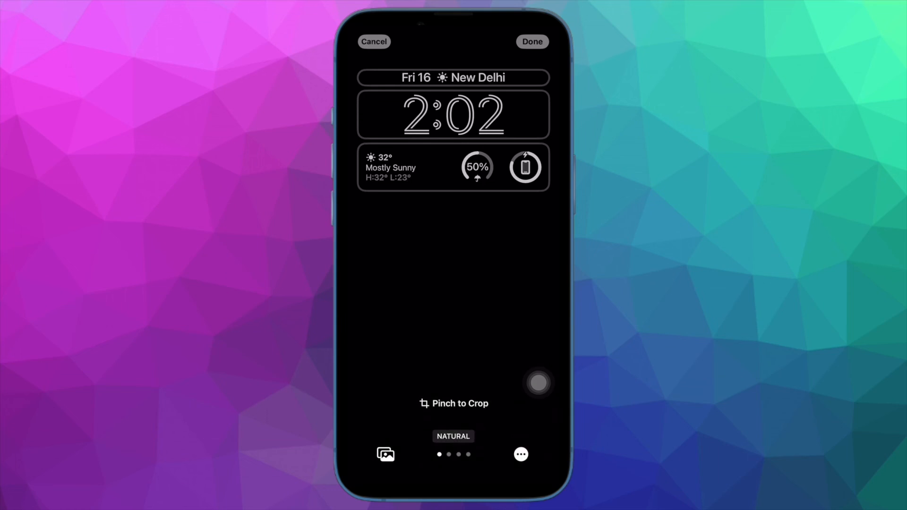